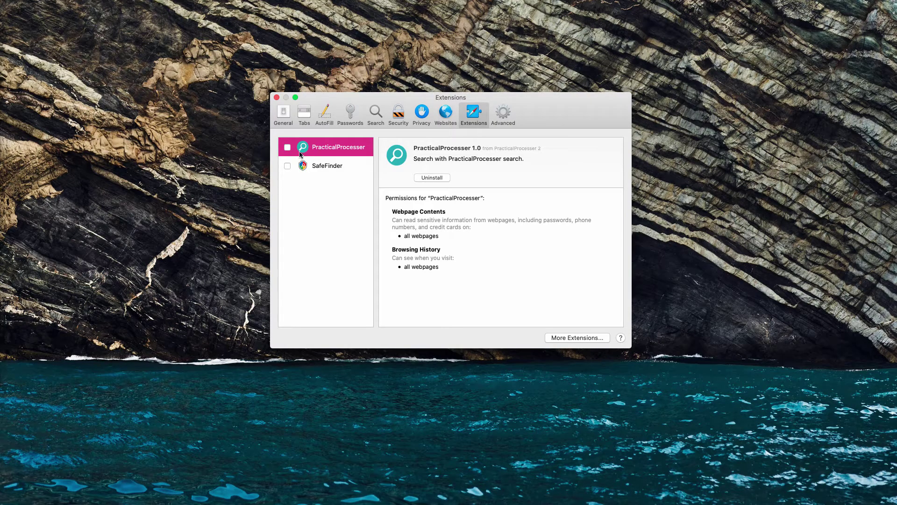
# - Reposition the Safari preferences window slightly down and to the right
pyautogui.moveTo(421, 94); pyautogui.dragTo(421, 98)
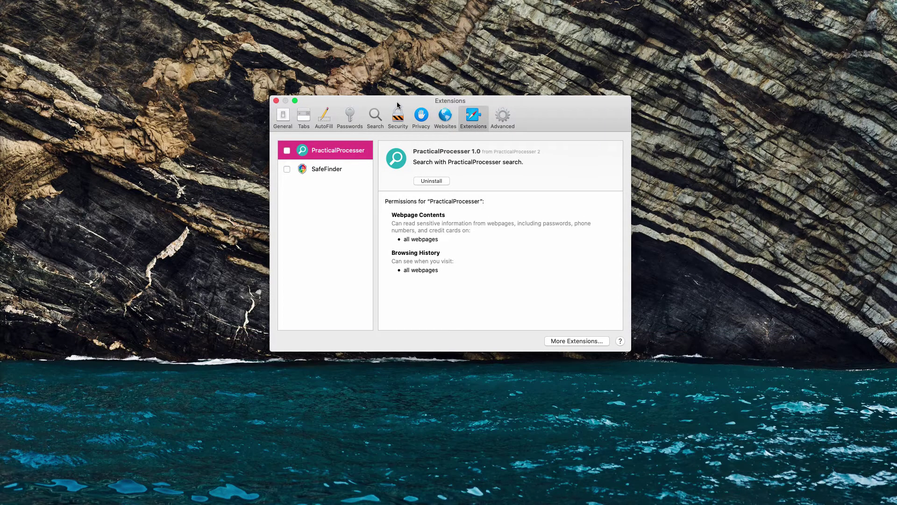
pyautogui.moveTo(398, 103); pyautogui.dragTo(399, 104)
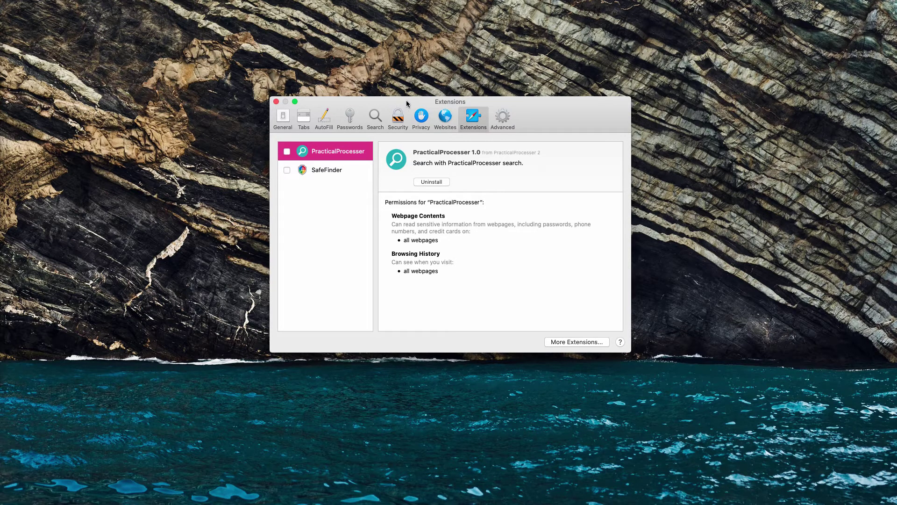
pyautogui.moveTo(387, 101); pyautogui.dragTo(456, 106)
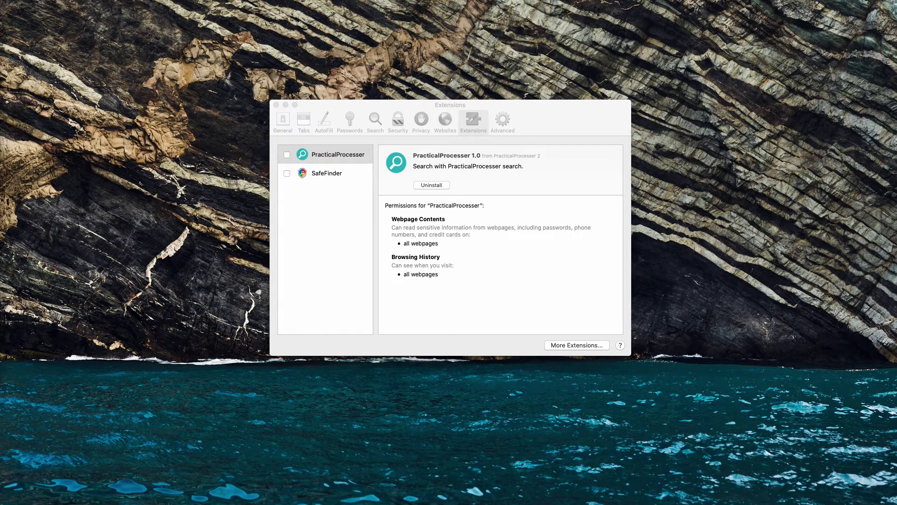
pyautogui.click(445, 106)
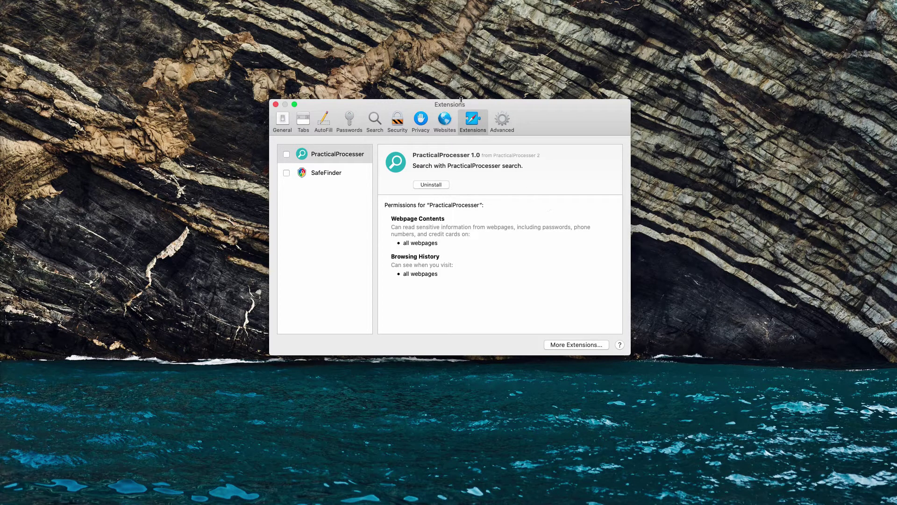
pyautogui.moveTo(463, 106); pyautogui.dragTo(488, 116)
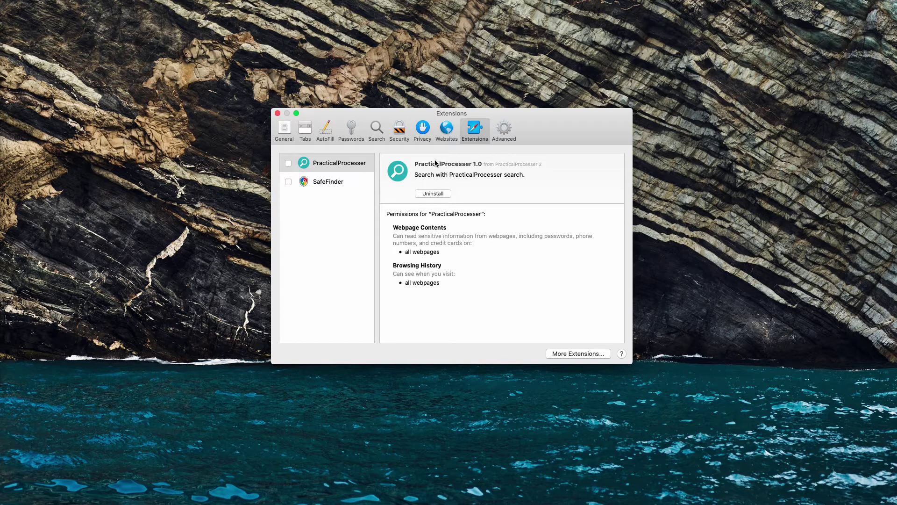
pyautogui.moveTo(451, 113); pyautogui.dragTo(451, 114)
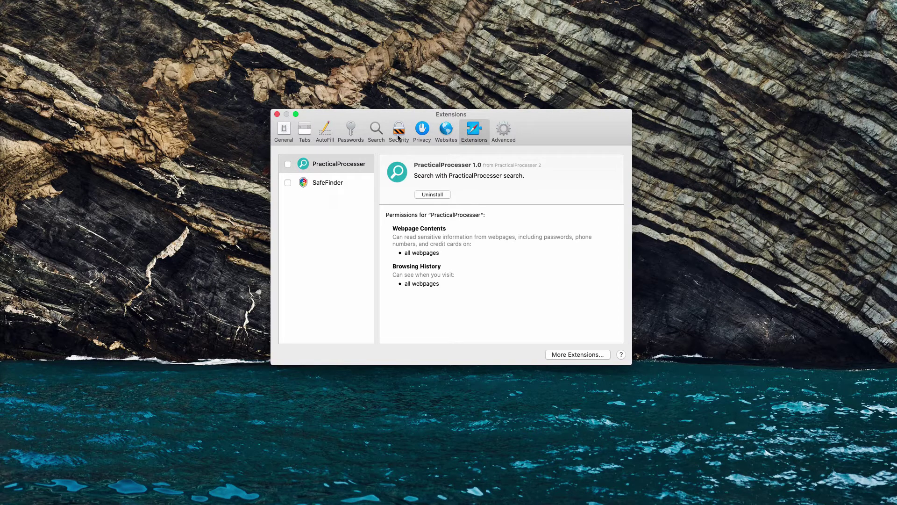
# - Enable the PracticalProcesser extension, start uninstalling it, and reveal PracticalProcesser 2.app in Finder
pyautogui.click(285, 135)
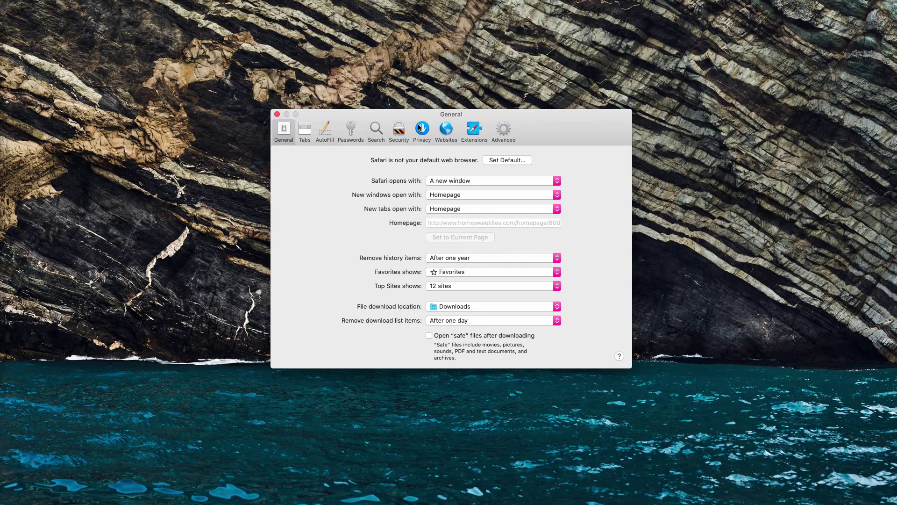
pyautogui.click(475, 131)
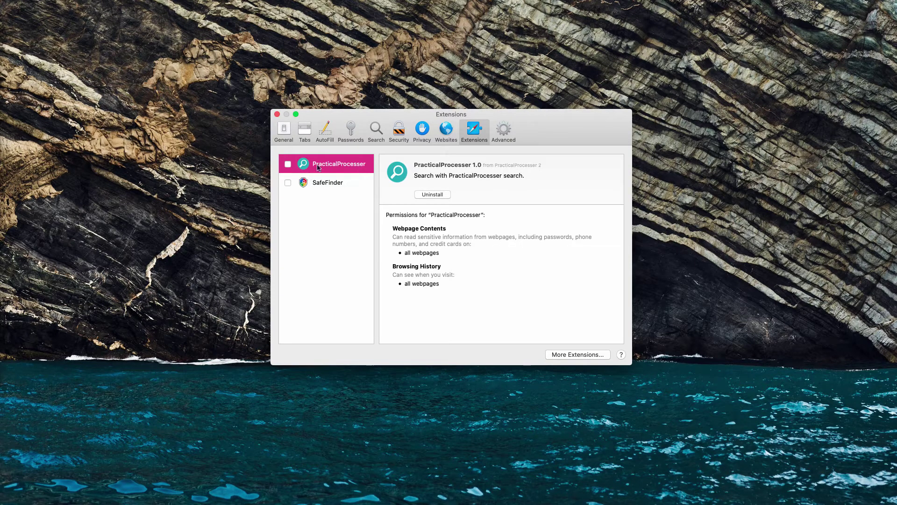
pyautogui.click(288, 164)
pyautogui.click(430, 194)
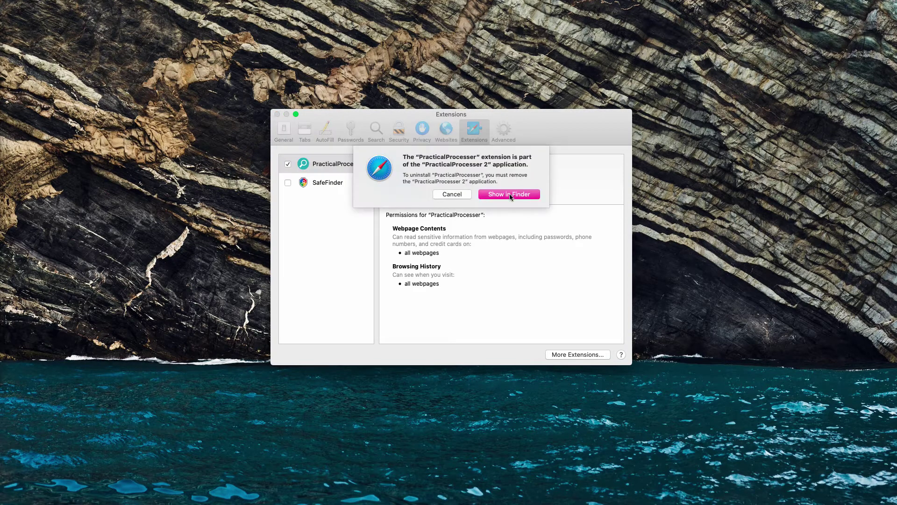
pyautogui.click(523, 194)
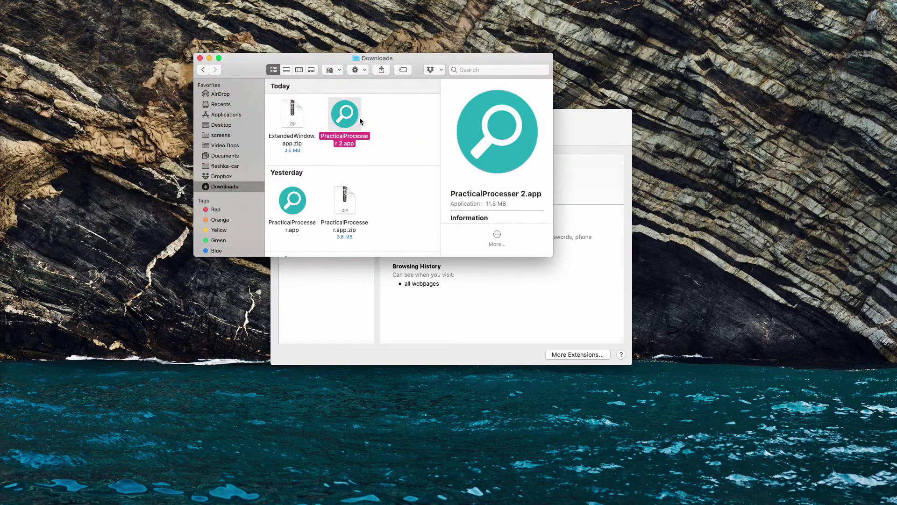
# - Try trashing PracticalProcesser 2.app, dismiss the can't-be-trashed alert, and bring up Force Quit Applications
pyautogui.rightClick(358, 120)
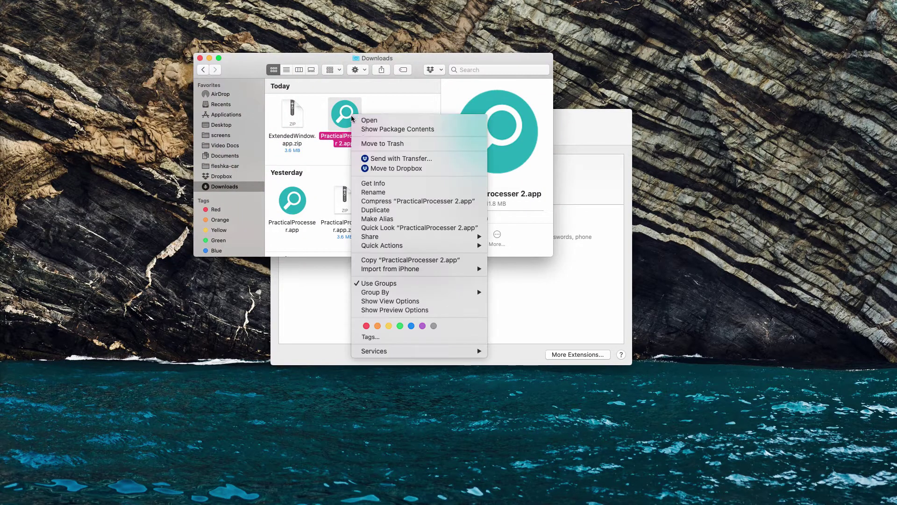
pyautogui.click(405, 144)
pyautogui.click(503, 164)
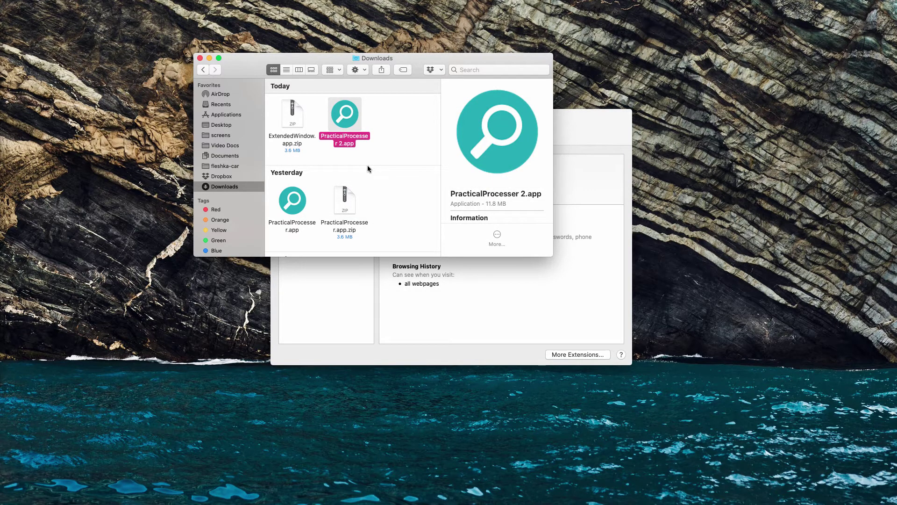
pyautogui.press('super+alt+Escape')
pyautogui.scroll(3, 466, 245)
# - Force quit the running PracticalProcesser app, confirm it, and close the Force Quit window
pyautogui.moveTo(498, 167); pyautogui.dragTo(416, 238)
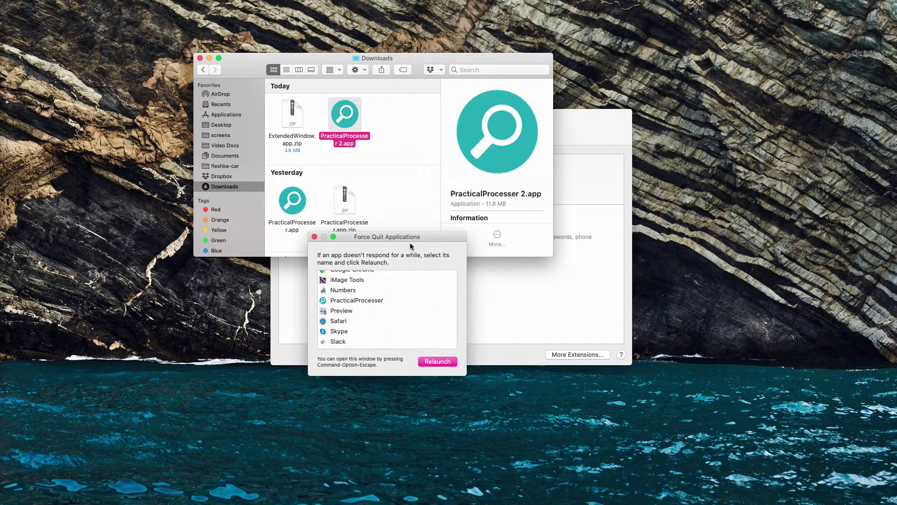
pyautogui.click(368, 300)
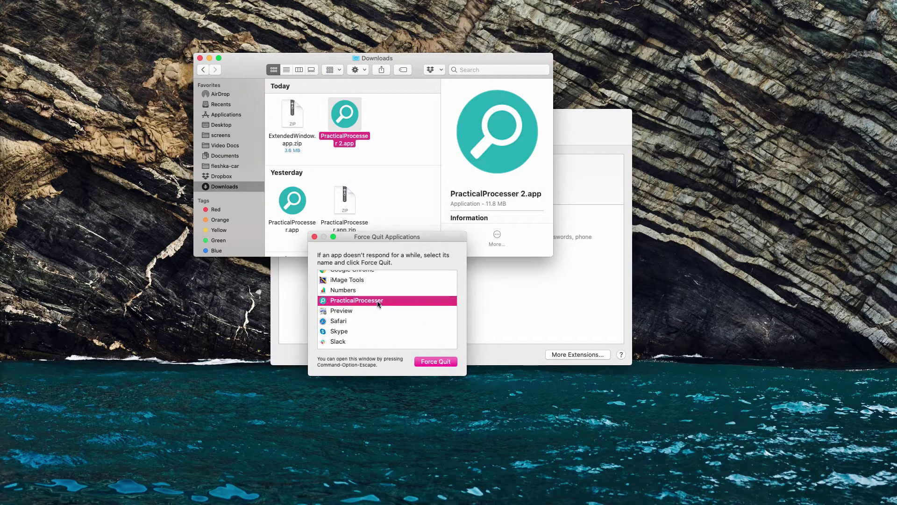
pyautogui.scroll(2, 392, 306)
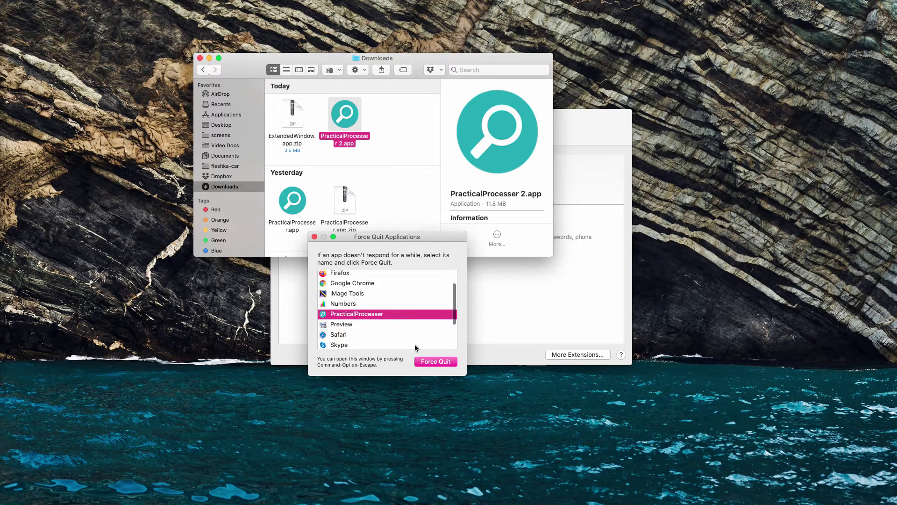
pyautogui.click(448, 361)
pyautogui.click(462, 287)
pyautogui.click(314, 236)
# - Trash PracticalProcesser 2.app and PracticalProcesser.app.zip; PracticalProcesser.app still refuses to be trashed
pyautogui.rightClick(336, 123)
pyautogui.click(370, 147)
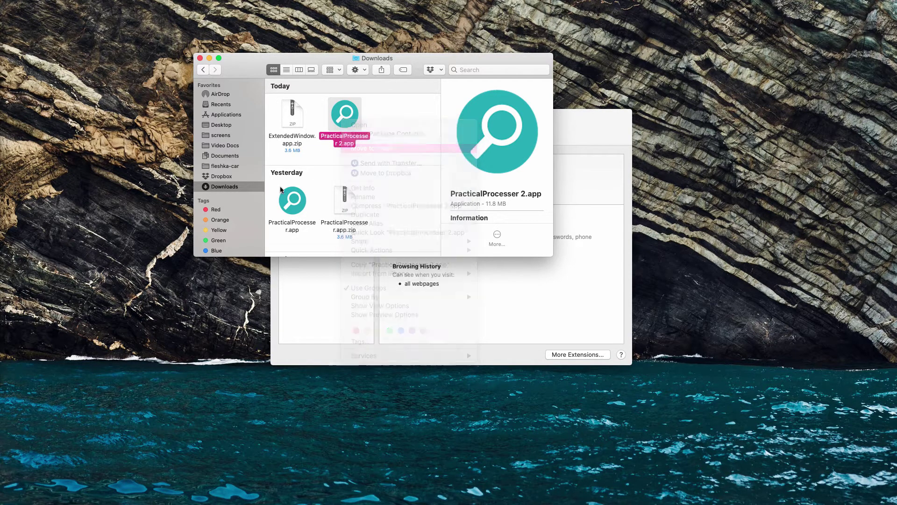
pyautogui.click(293, 207)
pyautogui.rightClick(293, 207)
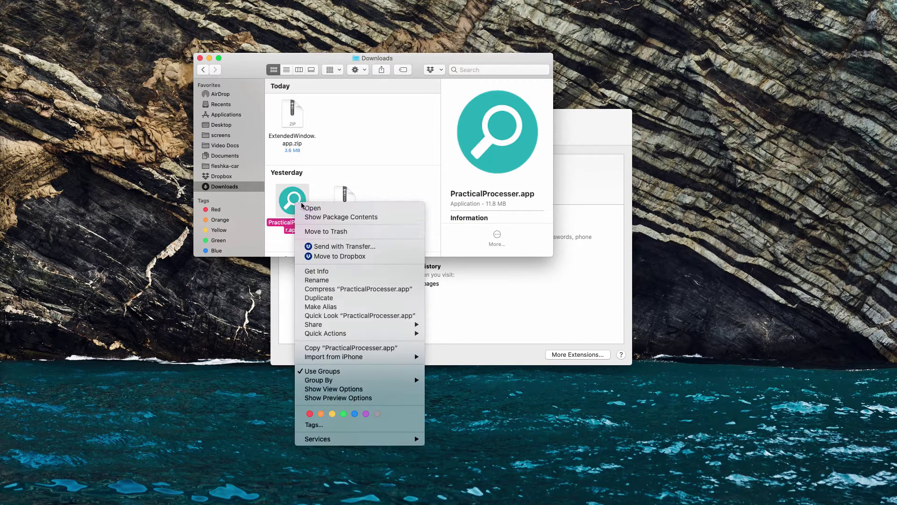
pyautogui.click(313, 230)
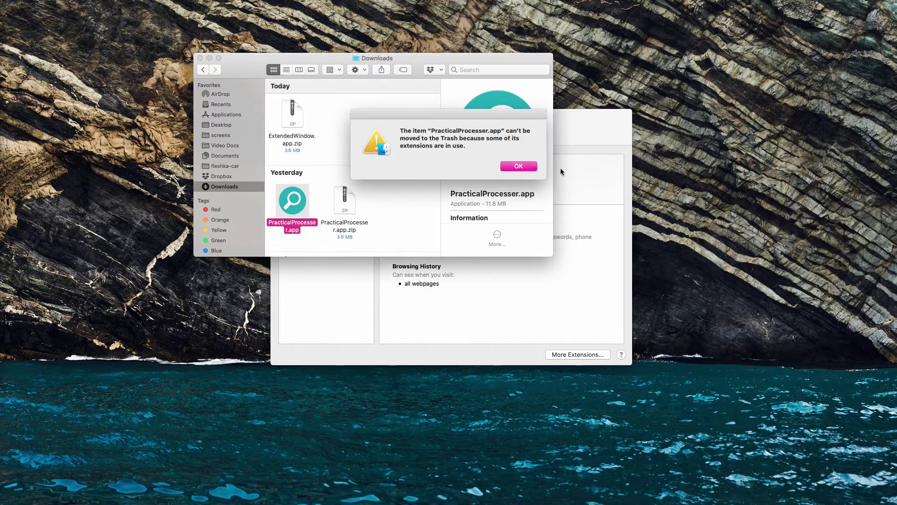
pyautogui.click(504, 167)
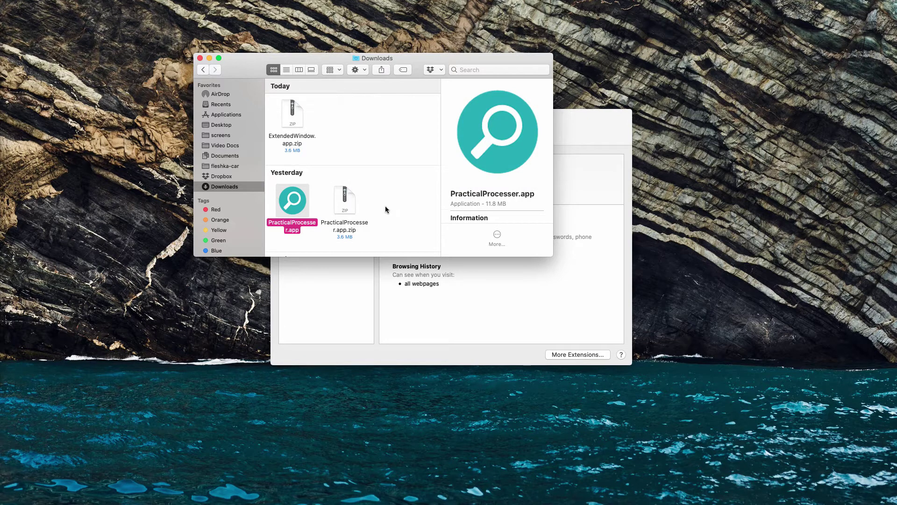
pyautogui.click(342, 206)
pyautogui.rightClick(342, 207)
pyautogui.click(380, 230)
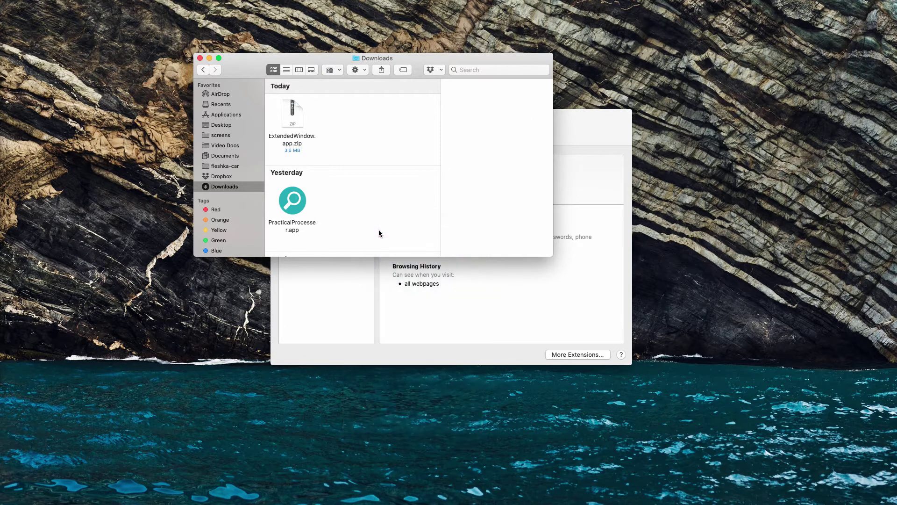
# - Force quit Safari from the Force Quit Applications list
pyautogui.press('super+alt+Escape')
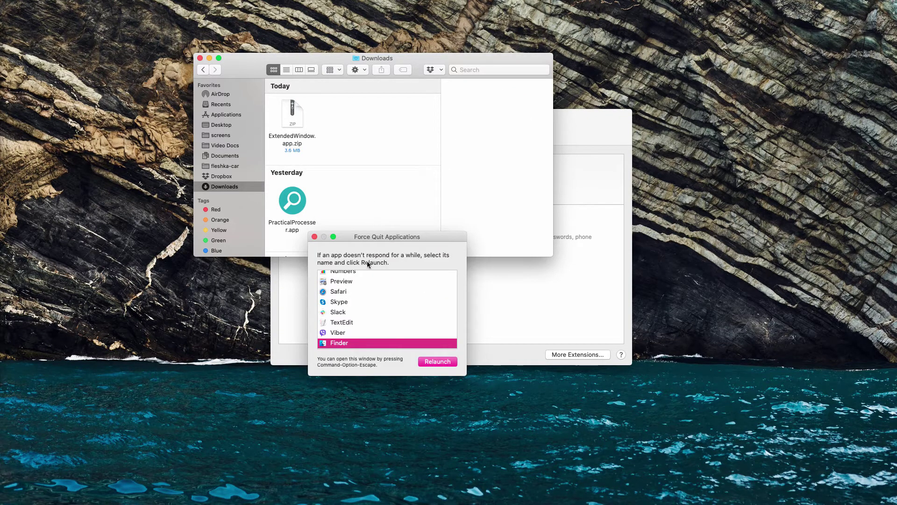
pyautogui.click(349, 293)
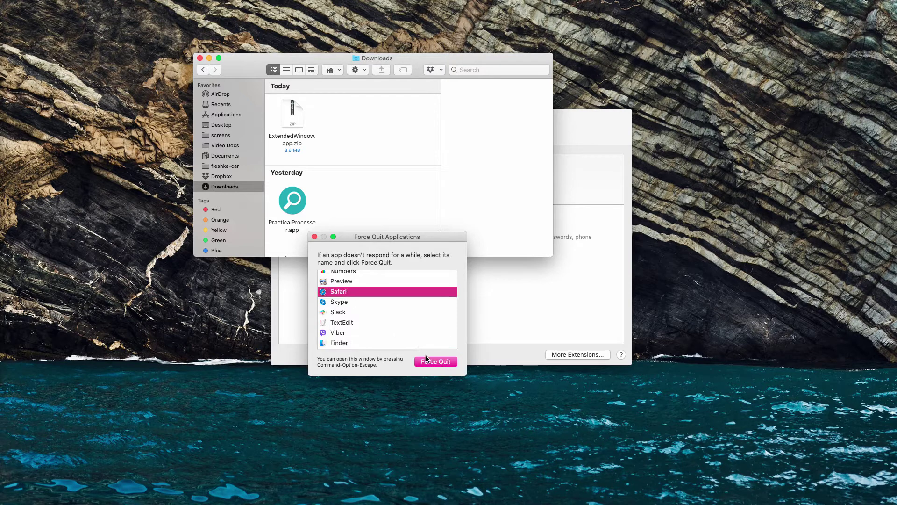
pyautogui.click(421, 360)
pyautogui.click(470, 282)
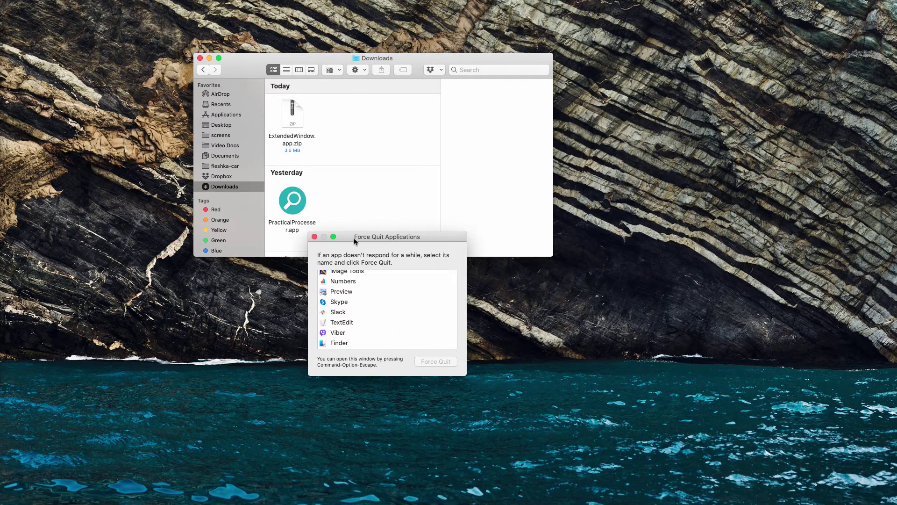
# - Move PracticalProcesser.app from Downloads to the Trash
pyautogui.click(295, 206)
pyautogui.rightClick(295, 205)
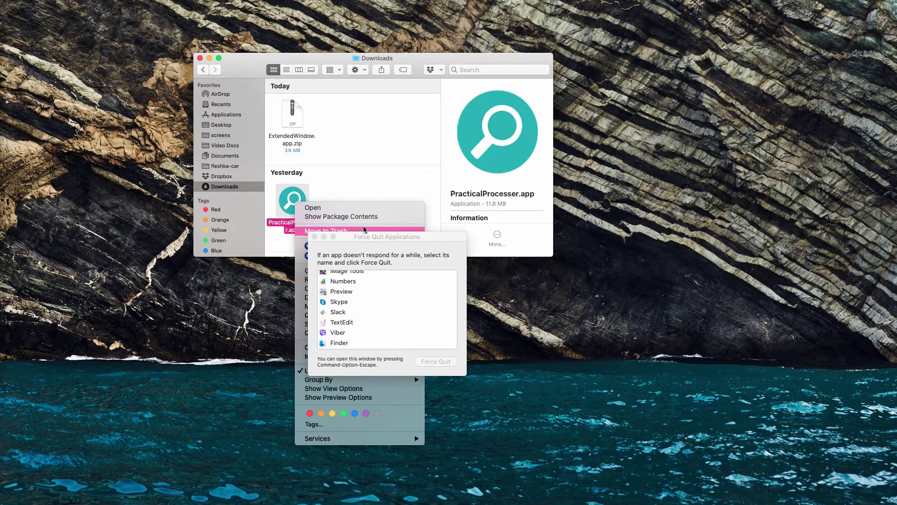
pyautogui.click(314, 237)
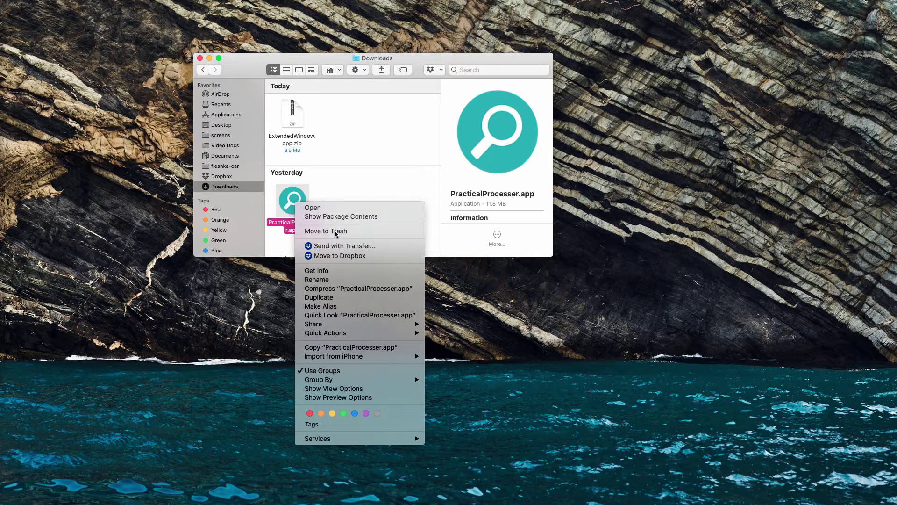
pyautogui.press('Escape')
pyautogui.press('super+BackSpace')
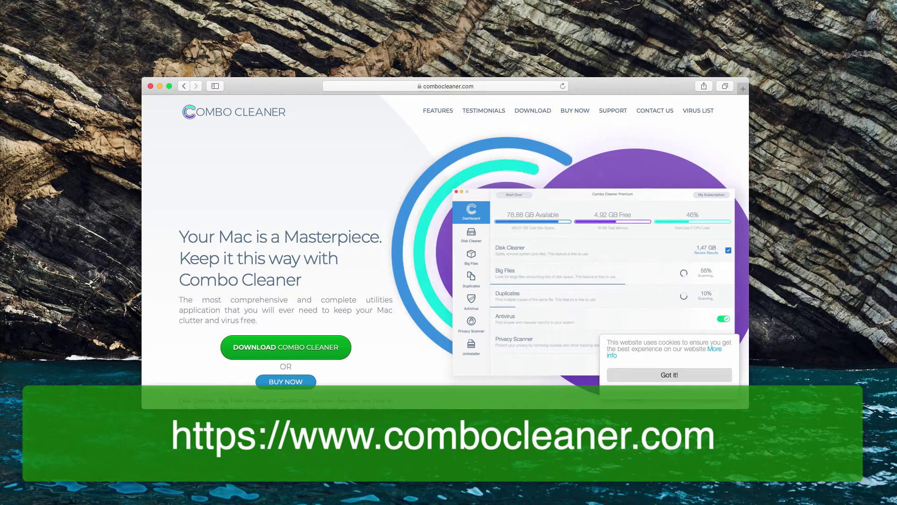
# - Focus the address bar on the combocleaner.com homepage
pyautogui.click(495, 85)
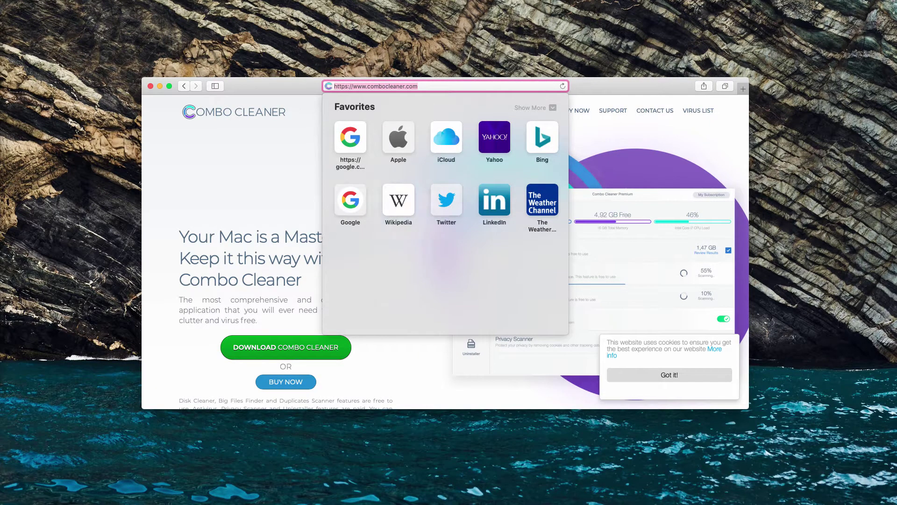
# - Run a Combo Scan with all modules, finding 43 threats, 1.58 GB junk and 30.1 GB big files
pyautogui.press('Escape')
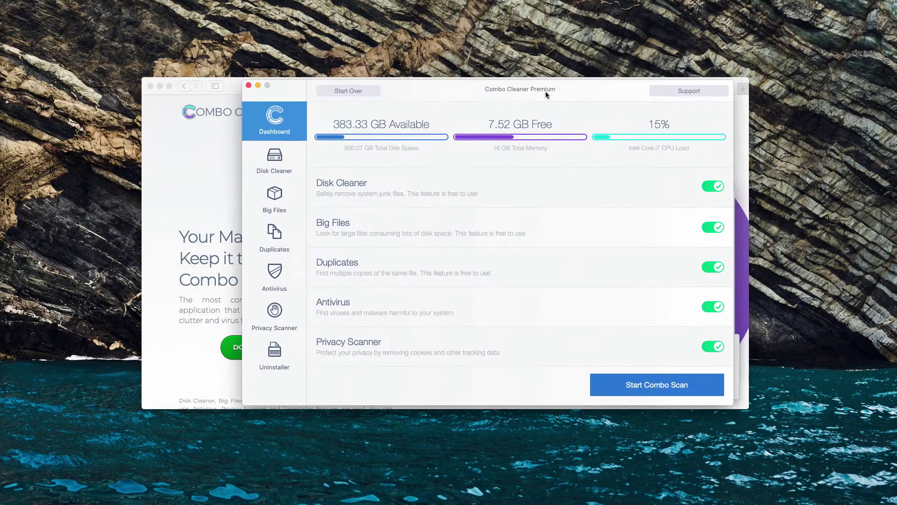
pyautogui.moveTo(546, 91); pyautogui.dragTo(545, 99)
pyautogui.click(652, 383)
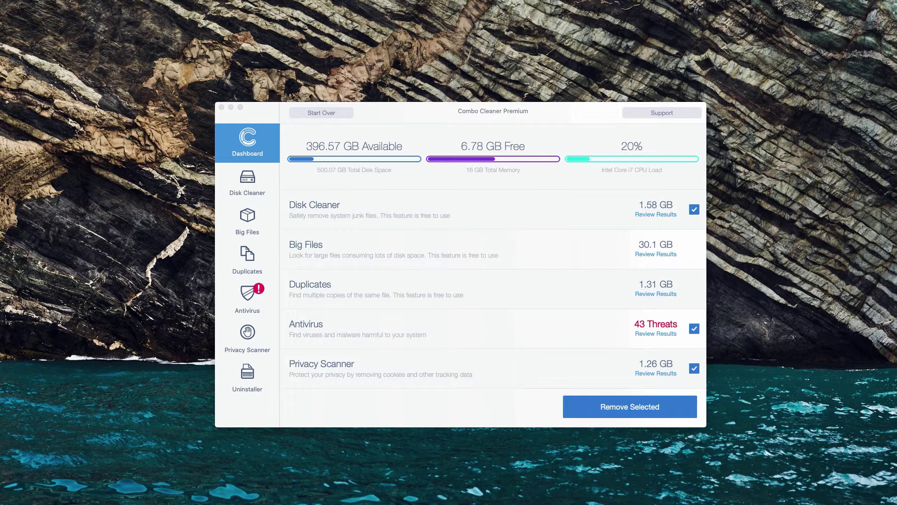
pyautogui.click(514, 110)
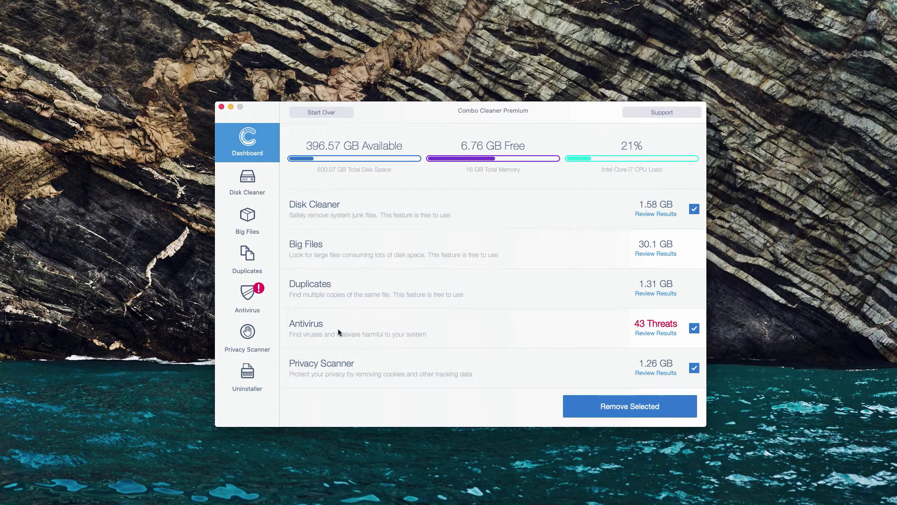
# - Open the 43 antivirus threats and toggle the install (9).zip checkbox on and off
pyautogui.click(649, 333)
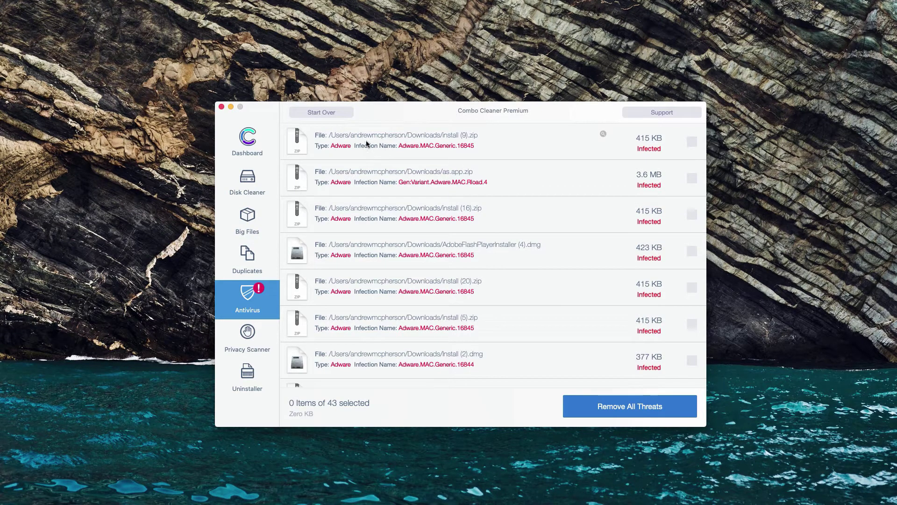
pyautogui.click(398, 146)
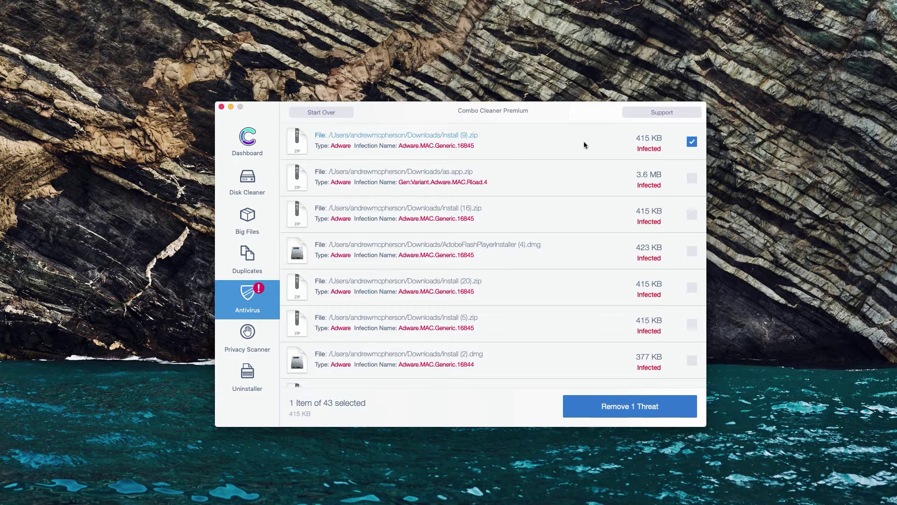
pyautogui.click(637, 146)
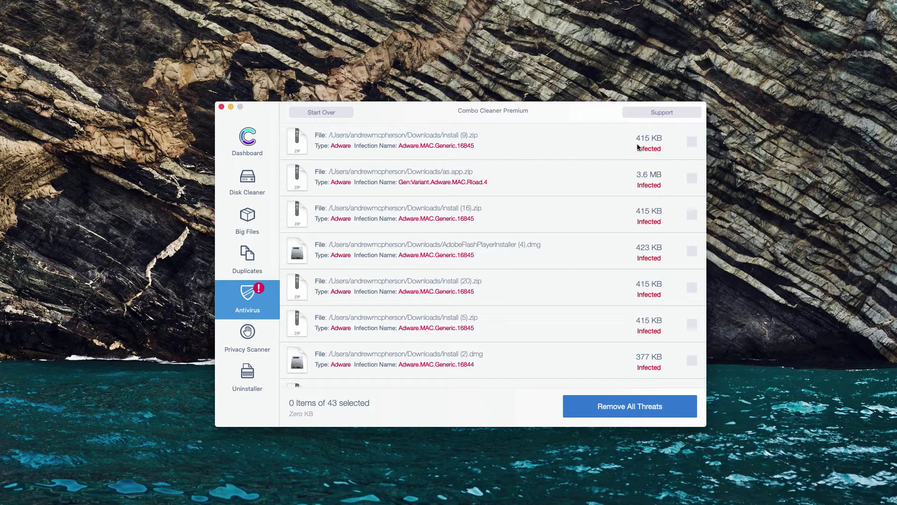
pyautogui.click(530, 143)
pyautogui.click(447, 138)
pyautogui.click(447, 138)
# - Reveal install (9).zip in Downloads and move it to the Trash
pyautogui.click(604, 135)
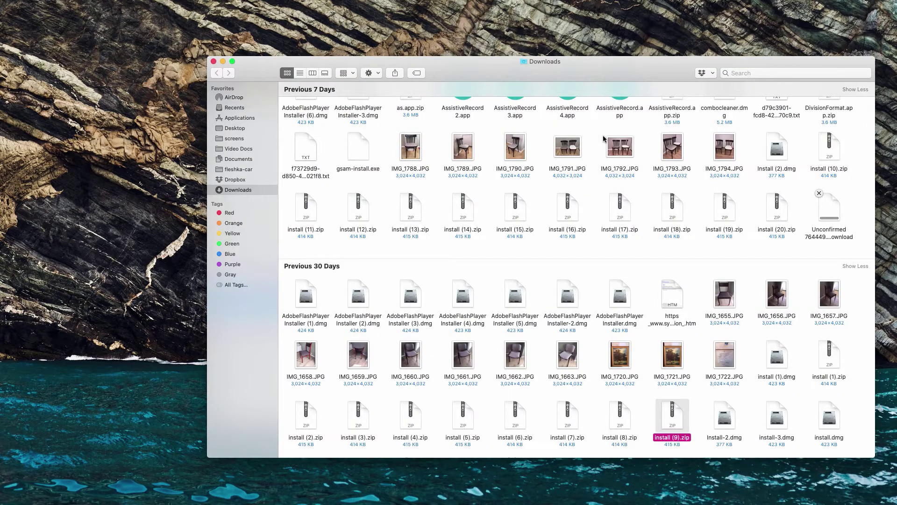
pyautogui.scroll(1, 622, 172)
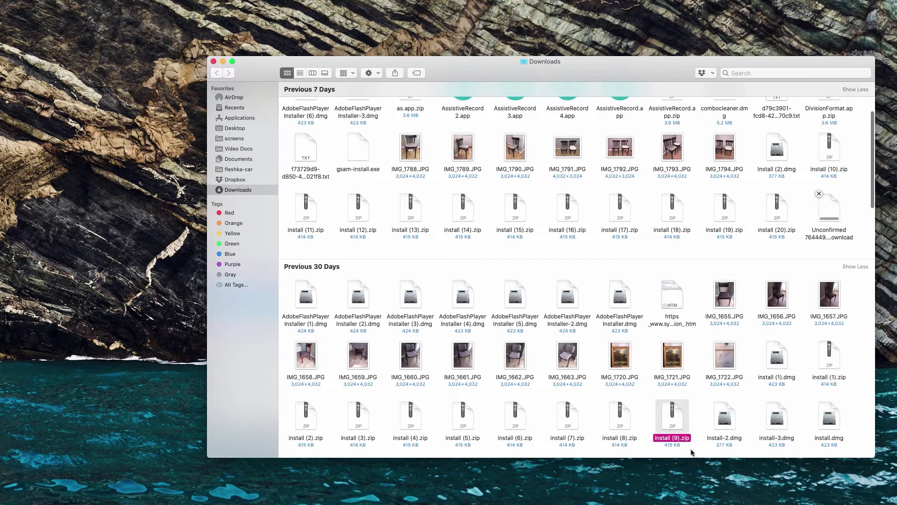
pyautogui.rightClick(671, 417)
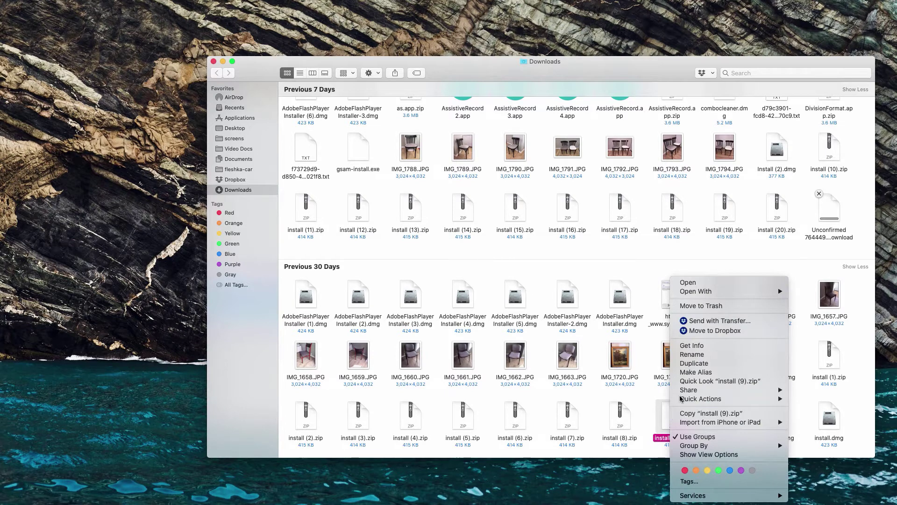
pyautogui.click(694, 307)
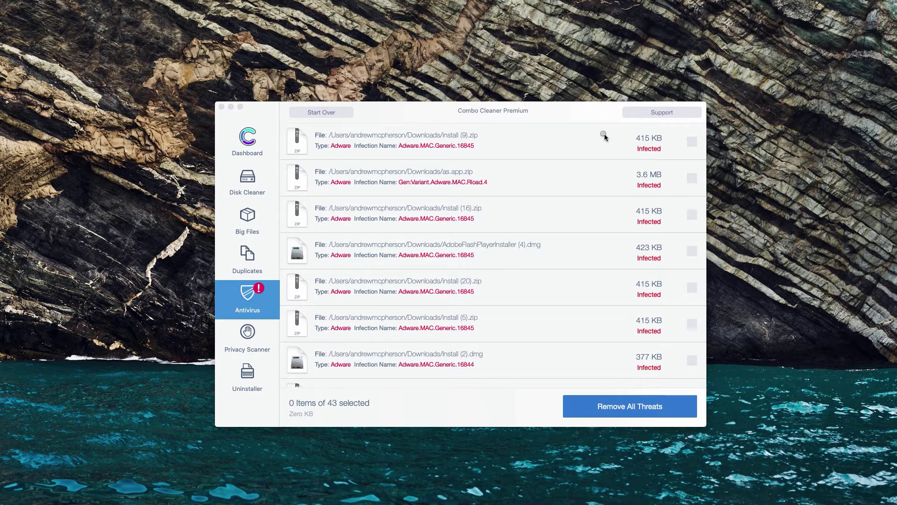
# - Reveal as.app.zip in Downloads, trash it, then close Finder and return to Combo Cleaner
pyautogui.click(601, 132)
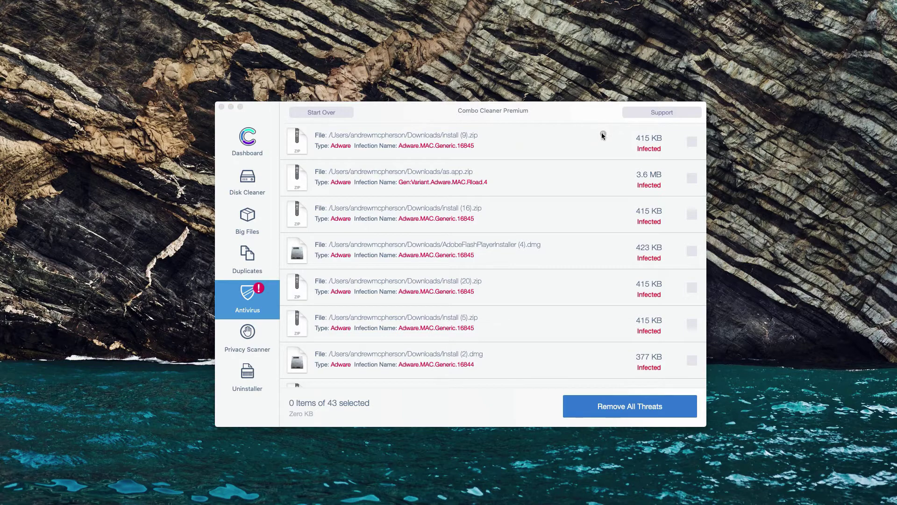
pyautogui.click(604, 172)
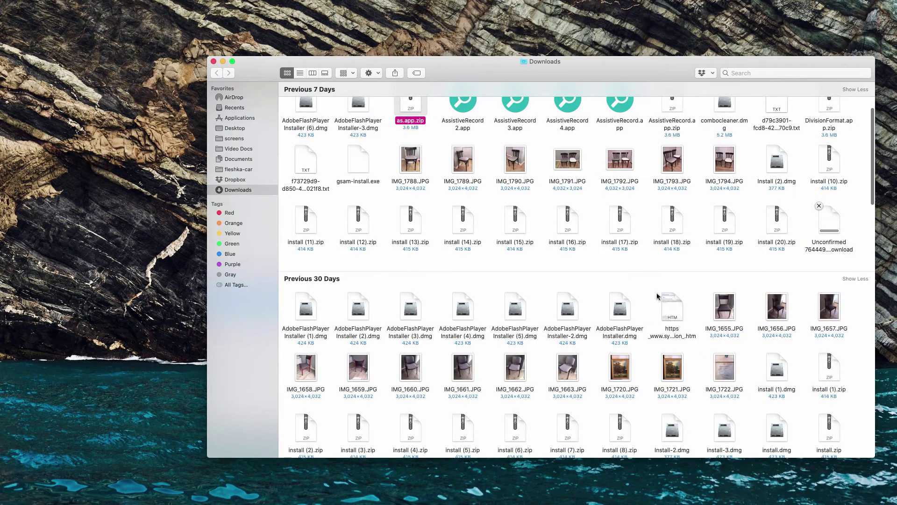
pyautogui.scroll(-1, 515, 289)
pyautogui.scroll(5, 514, 288)
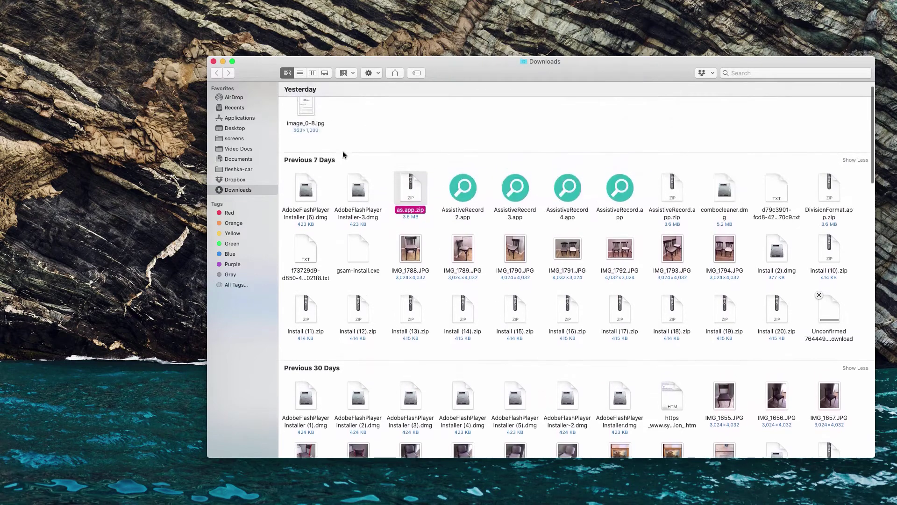
pyautogui.rightClick(417, 199)
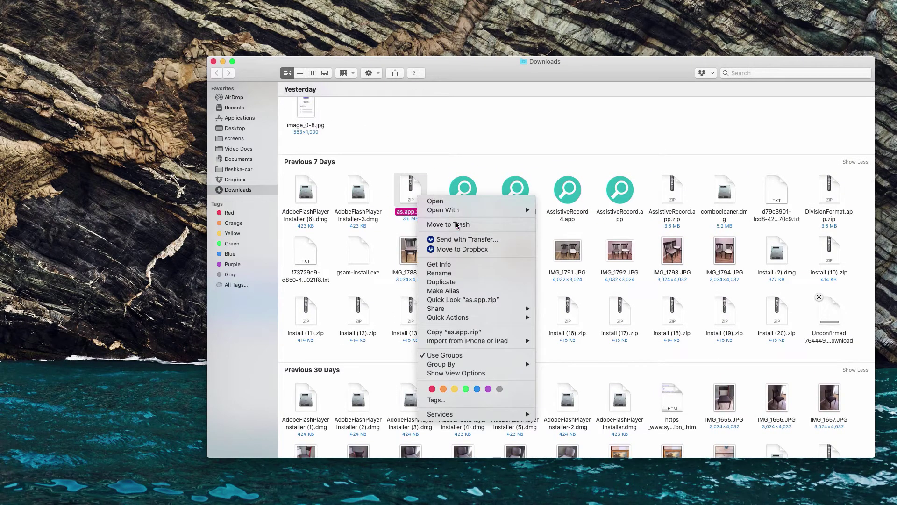
pyautogui.click(439, 225)
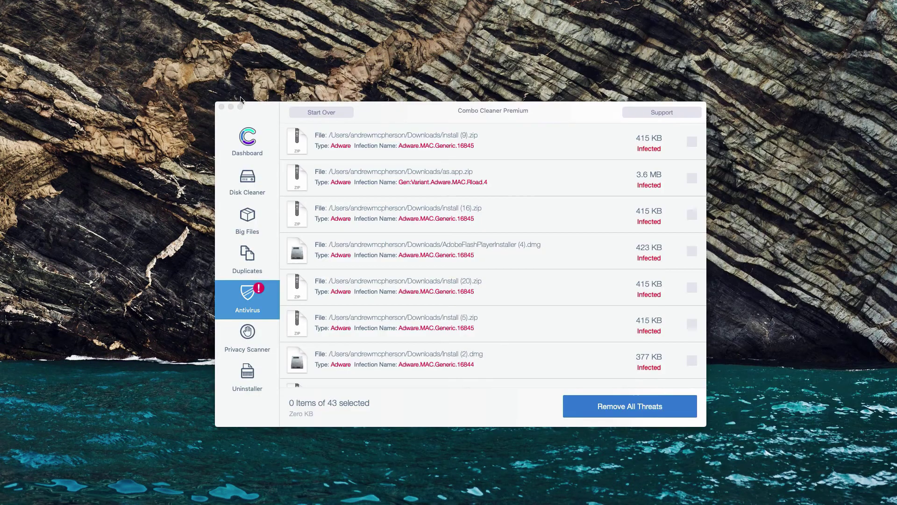
pyautogui.click(213, 62)
pyautogui.click(551, 374)
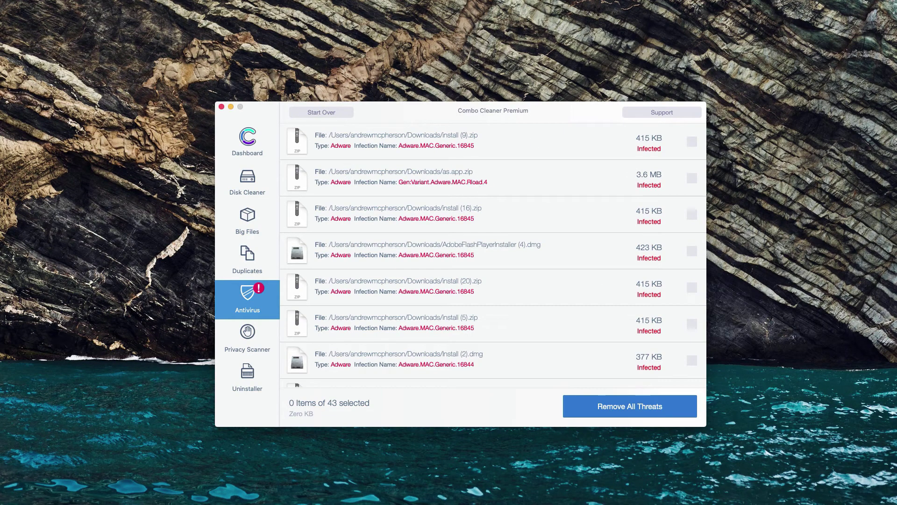